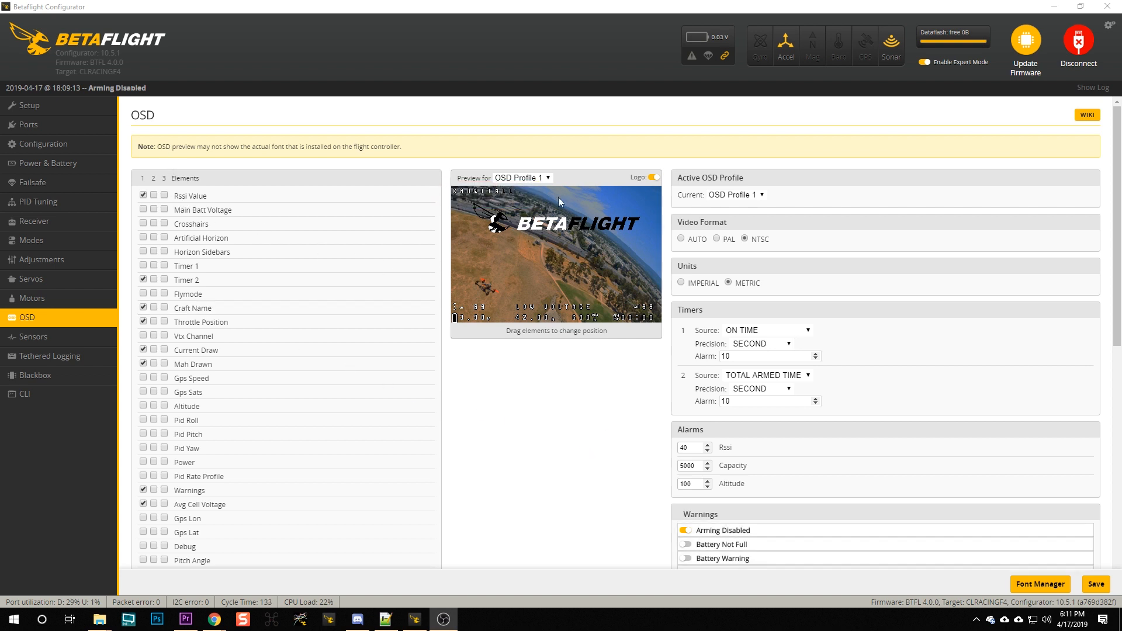
Step: Hide the Betaflight logo in the OSD preview
click(654, 177)
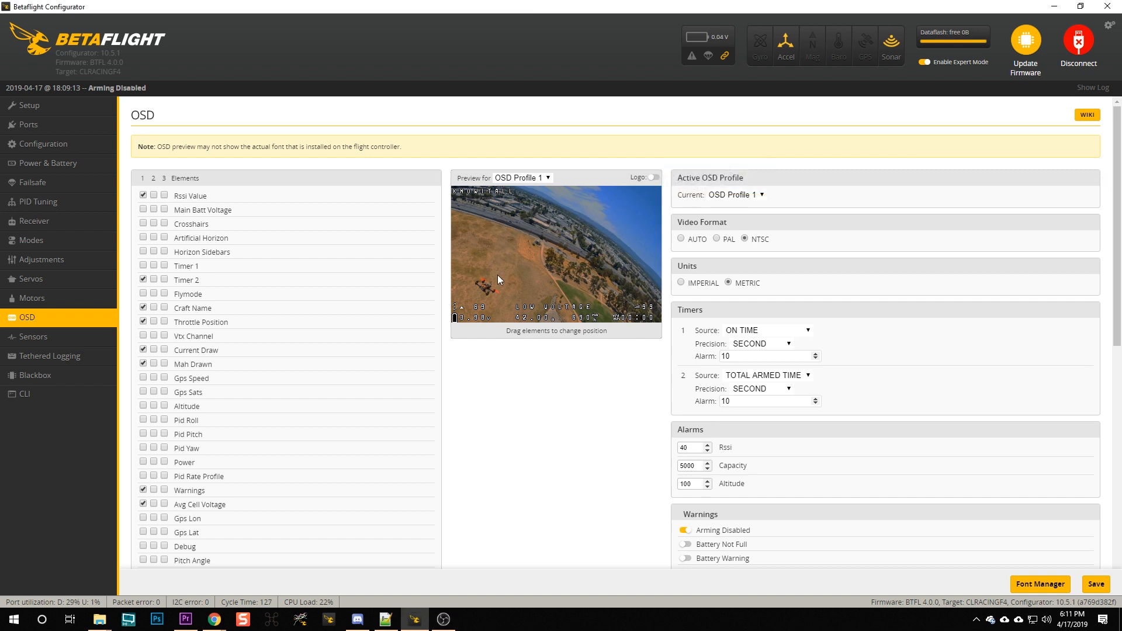
scroll(533, 386, down, 1)
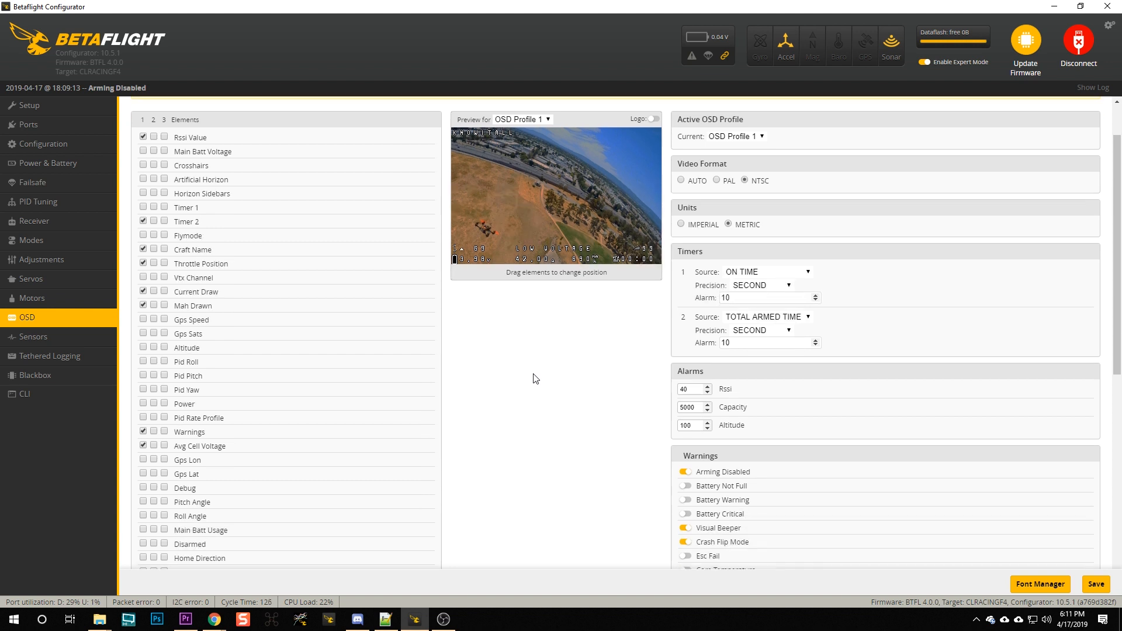
scroll(535, 374, up, 1)
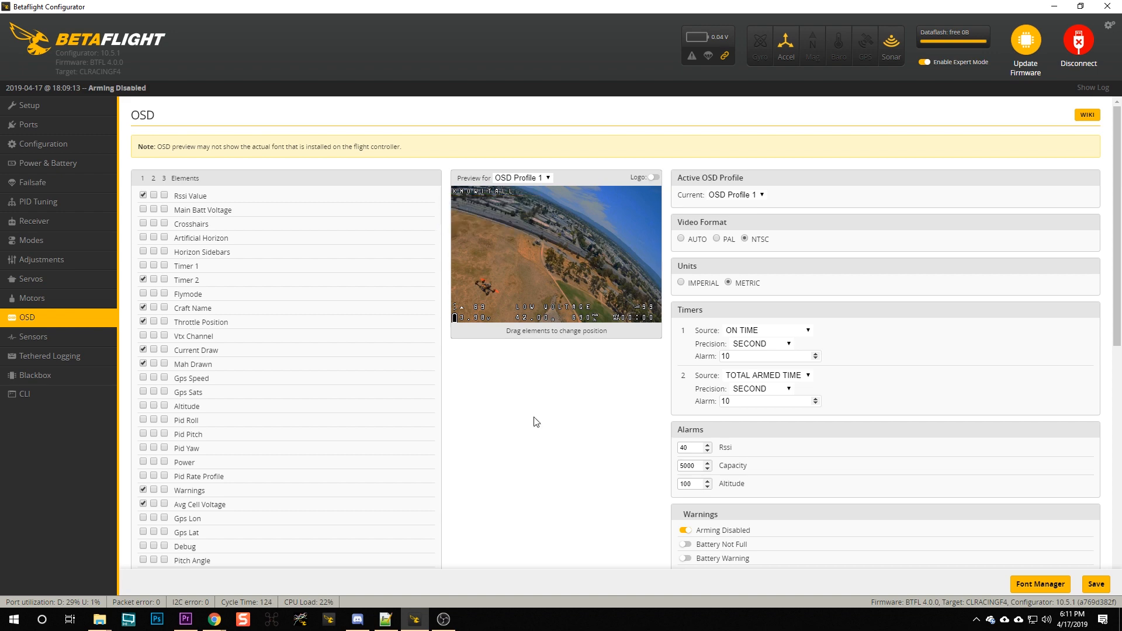
Step: Enable the Stick Overlay Left and Stick Overlay Right elements for OSD profile 2
scroll(265, 466, down, 9)
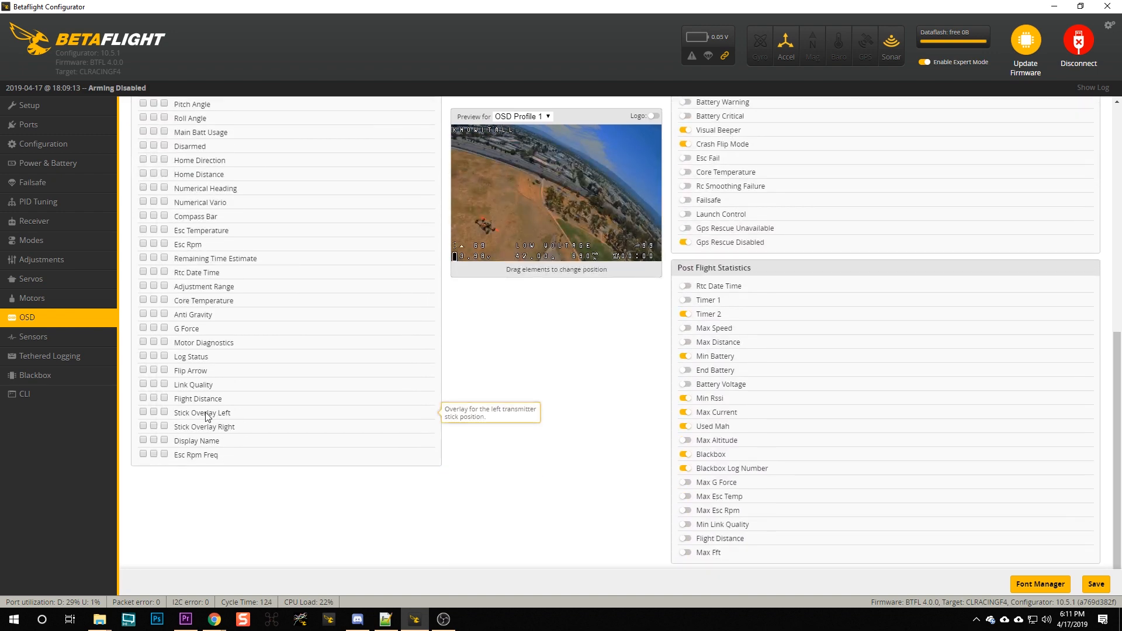
scroll(585, 393, up, 9)
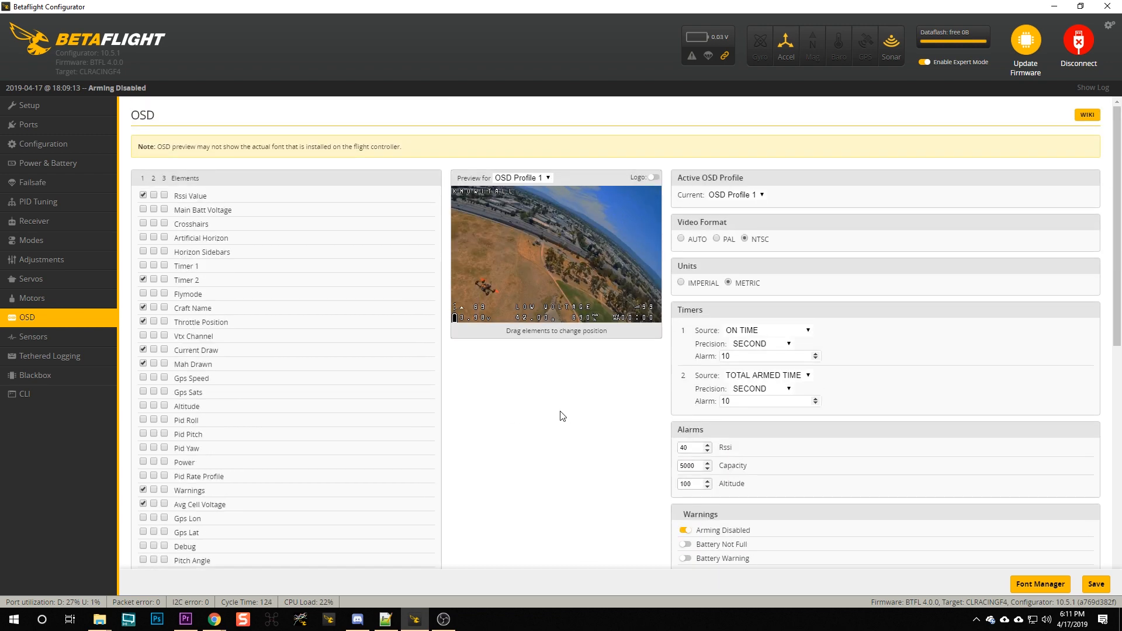
scroll(240, 488, down, 9)
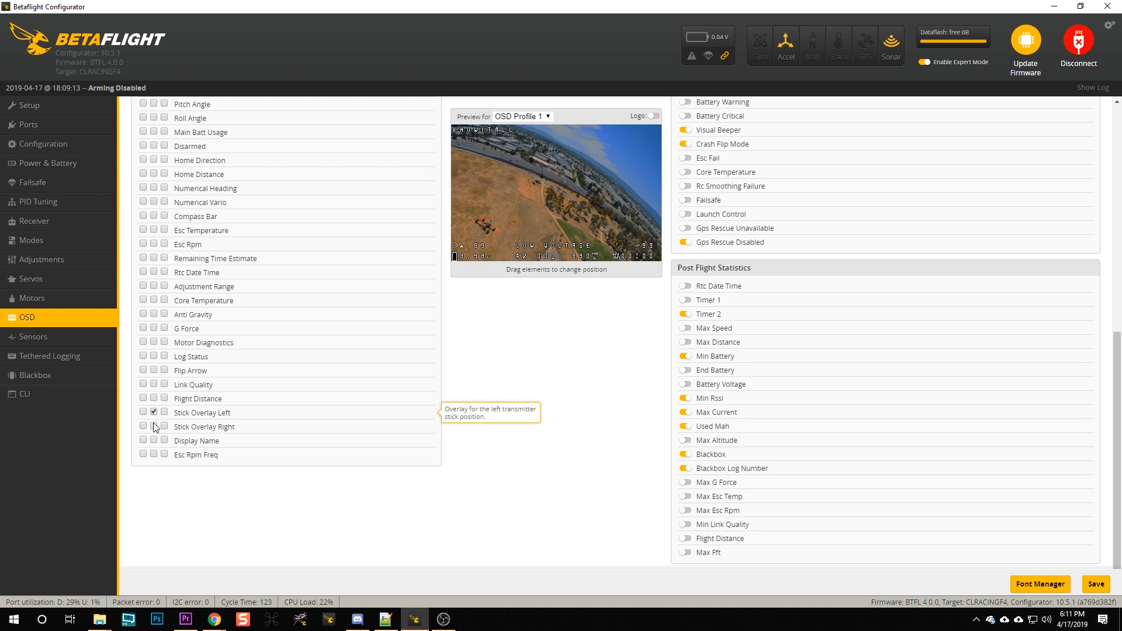
scroll(591, 450, up, 9)
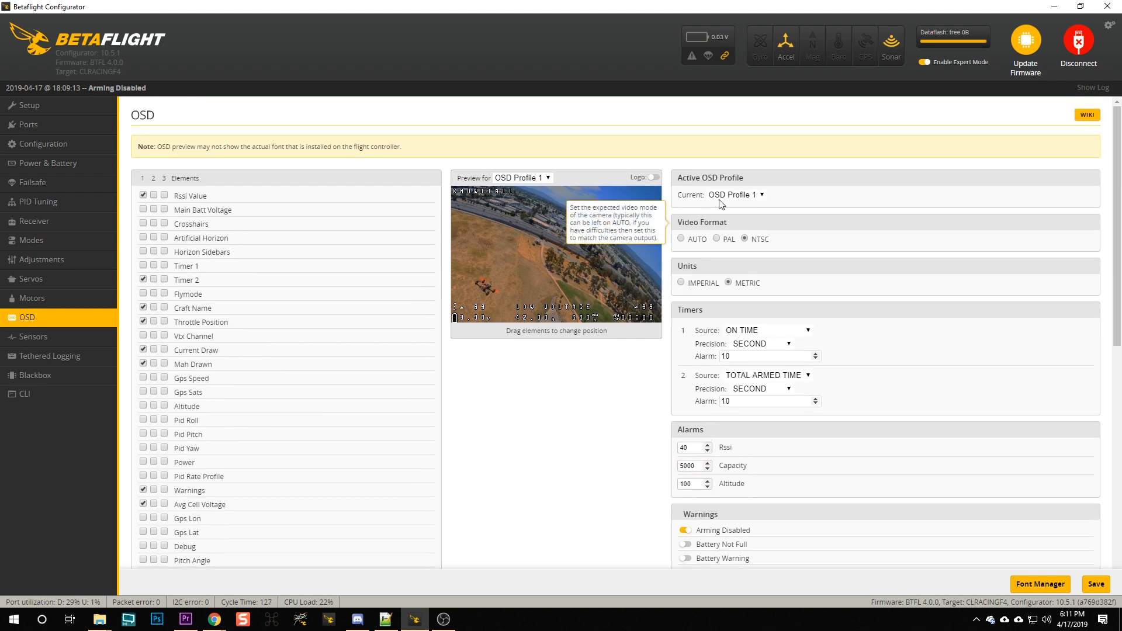
Step: Preview OSD Profile 2 and separate the two stick overlays so they sit side by side in the lower half of the image
click(521, 177)
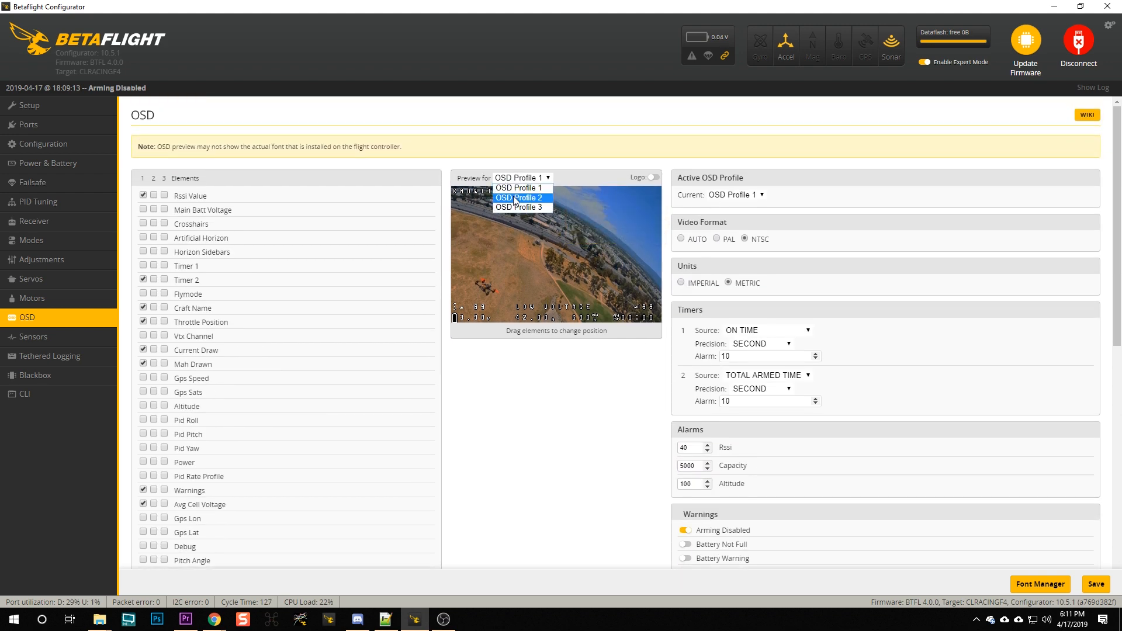
click(515, 198)
drag(540, 308, 608, 284)
click(569, 361)
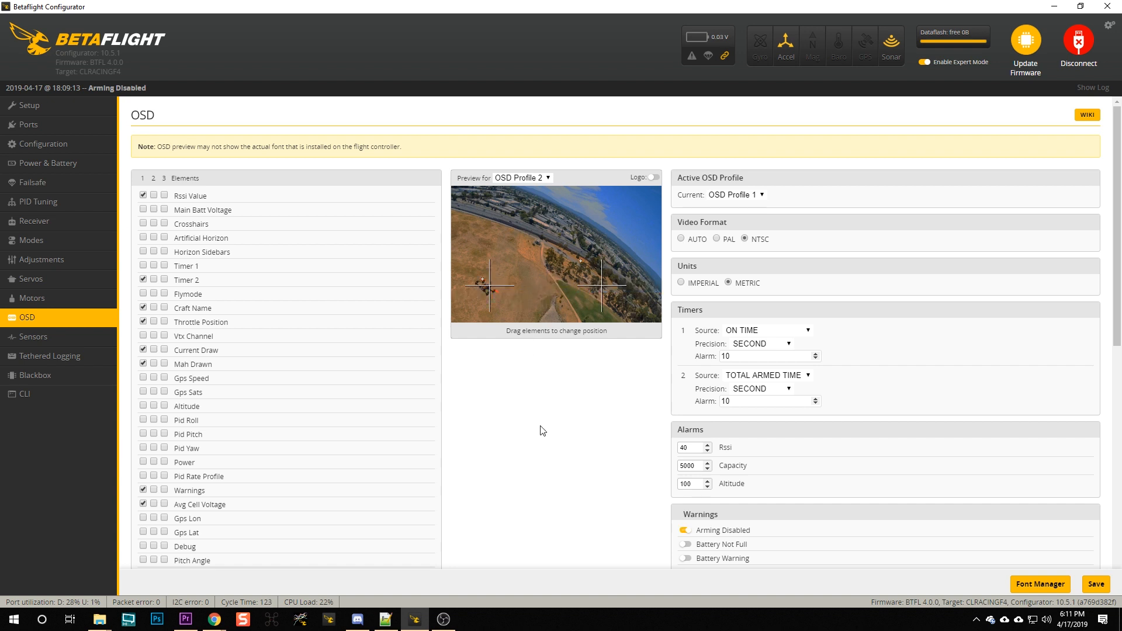
Step: Move both stick overlays closer together near the lower centre of the preview, temporarily disabling Stick Overlay Left to identify them
scroll(181, 524, down, 5)
scroll(182, 525, down, 2)
click(153, 412)
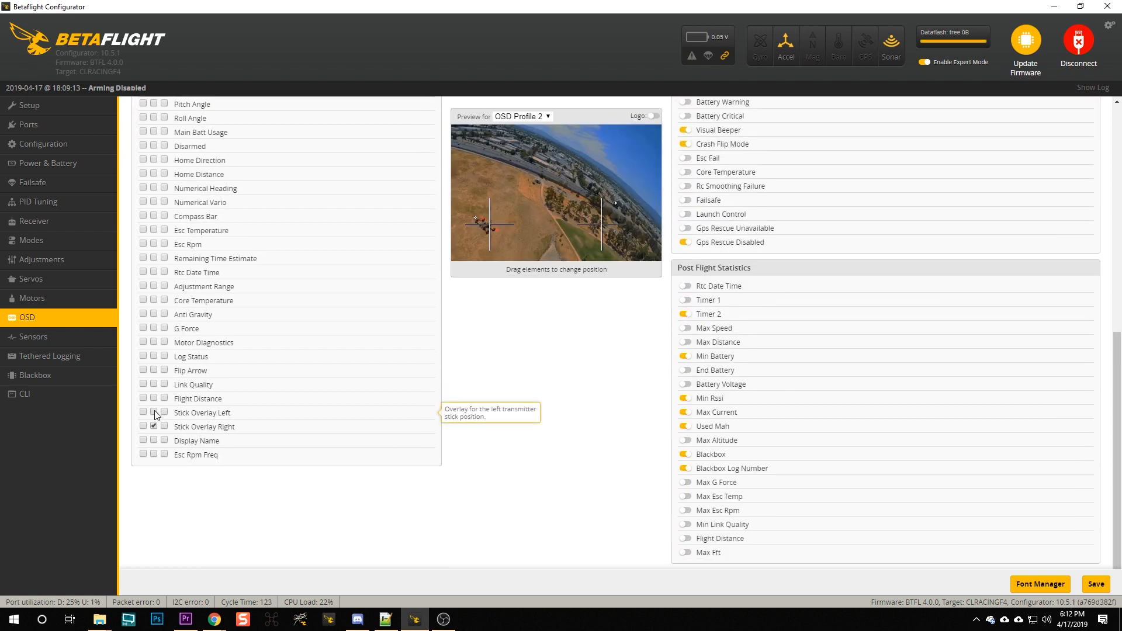
drag(482, 228, 600, 217)
click(154, 412)
drag(532, 234, 500, 237)
Step: Enable Avg Cell Voltage for OSD profile 2 and save the OSD settings
scroll(514, 323, up, 8)
click(154, 504)
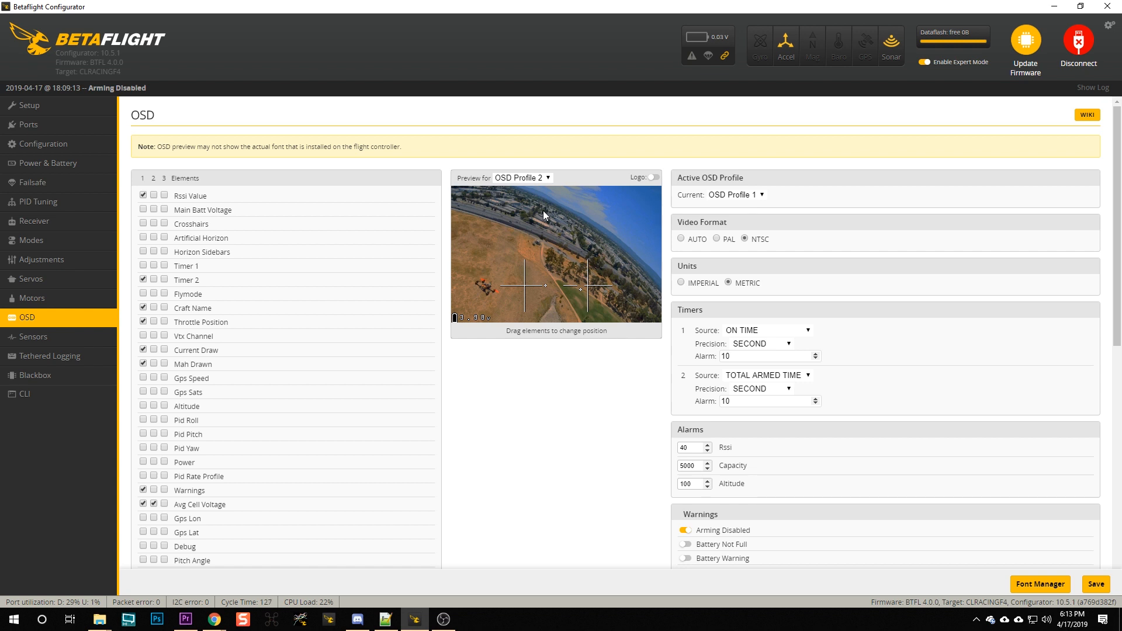
click(1097, 584)
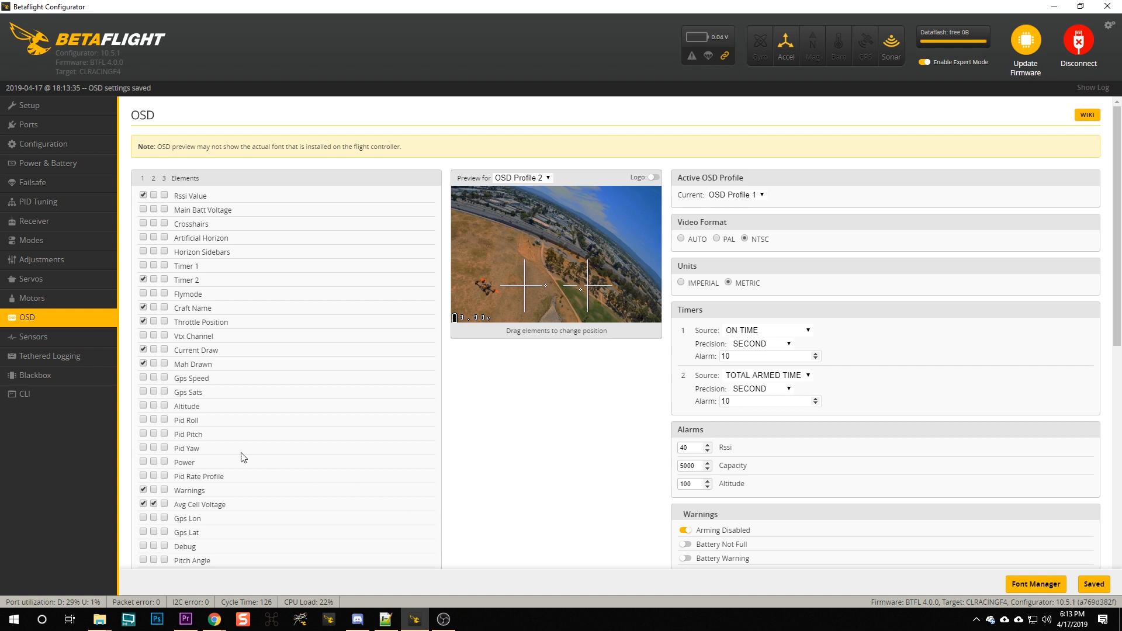
Step: Check how the AUX 4 channel responds to the transmitter switch among the receiver channels
click(24, 263)
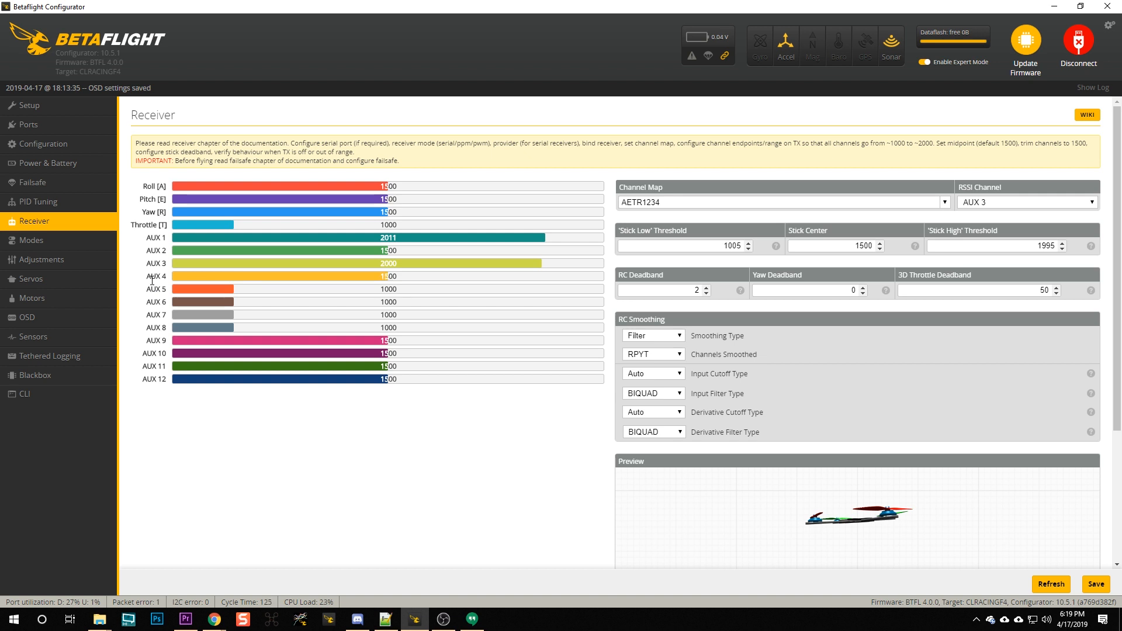
drag(147, 279, 165, 278)
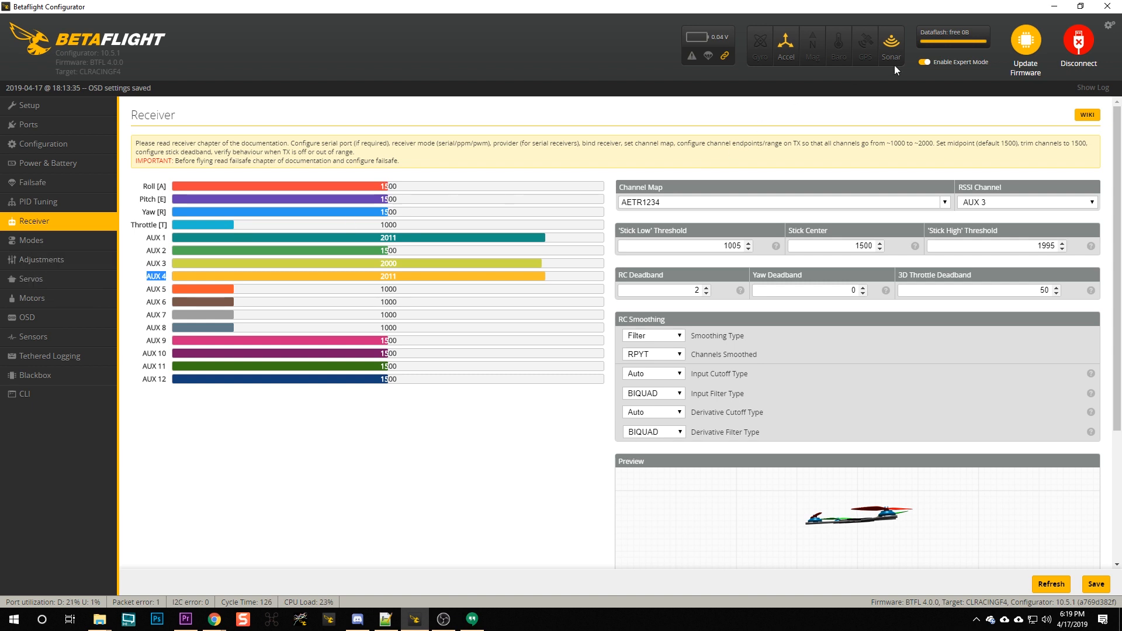
Step: Turn Expert Mode off and on again, and view the option that enables it permanently
click(925, 65)
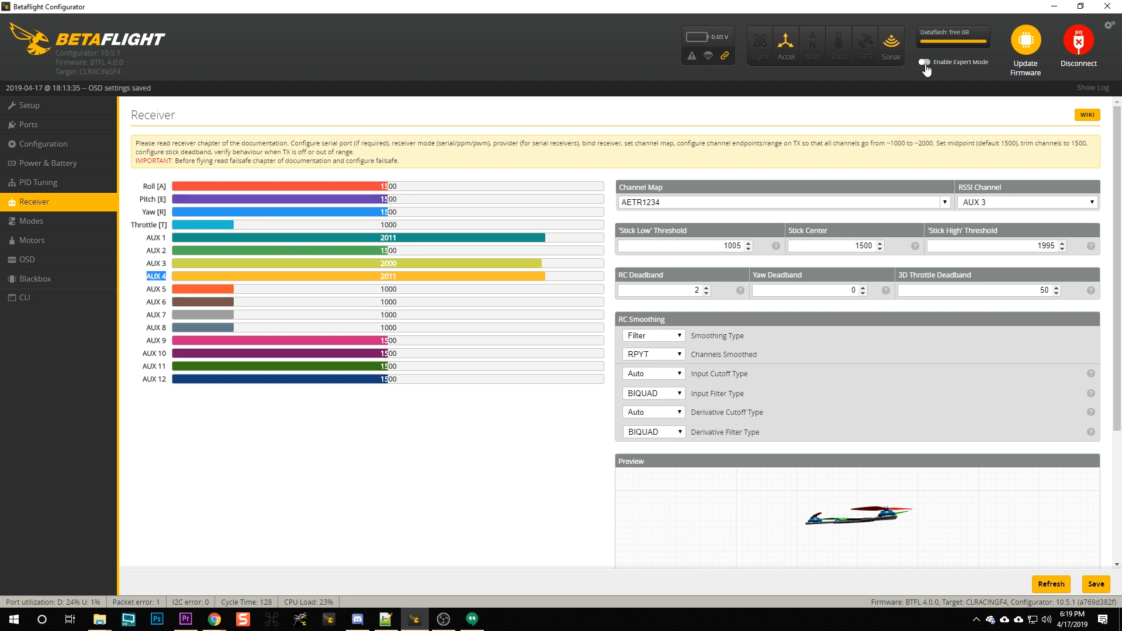
click(926, 65)
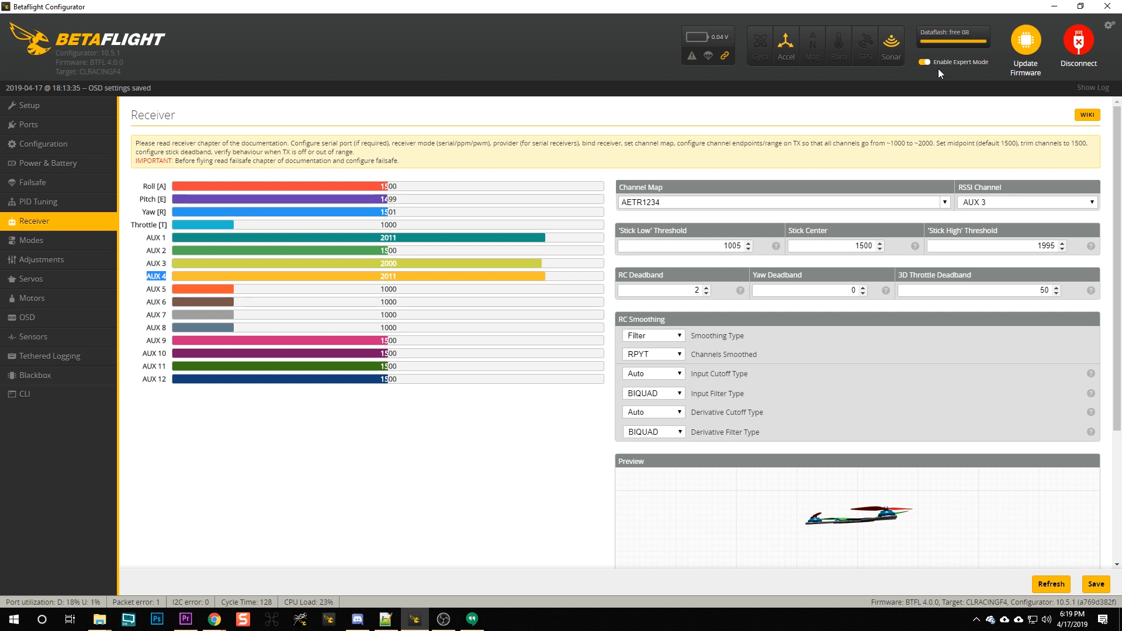
click(1108, 26)
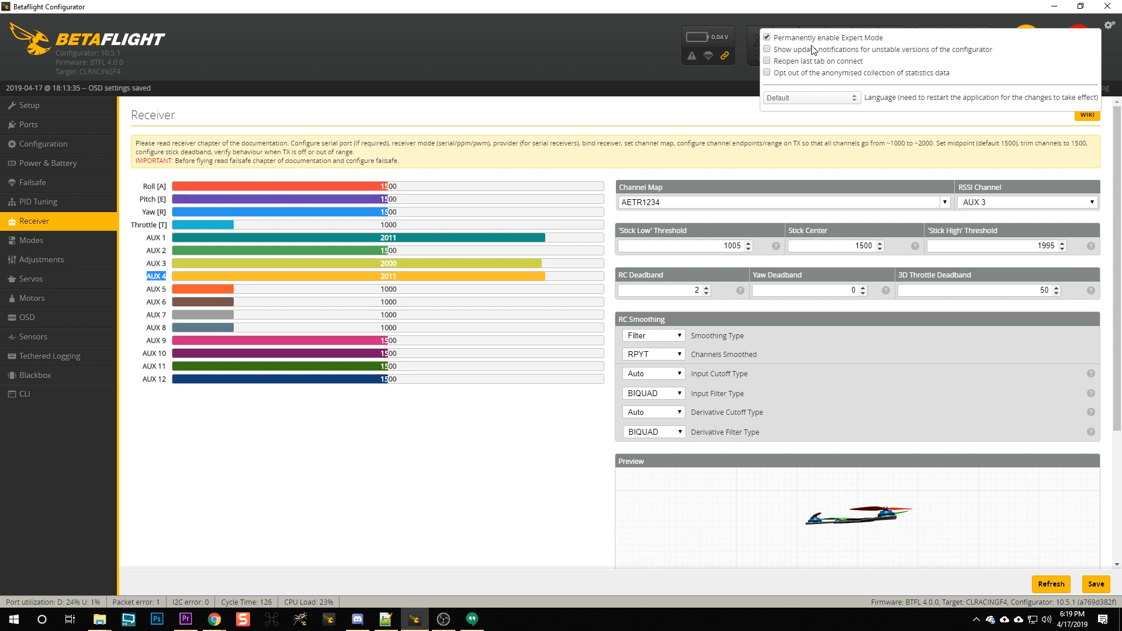
click(536, 73)
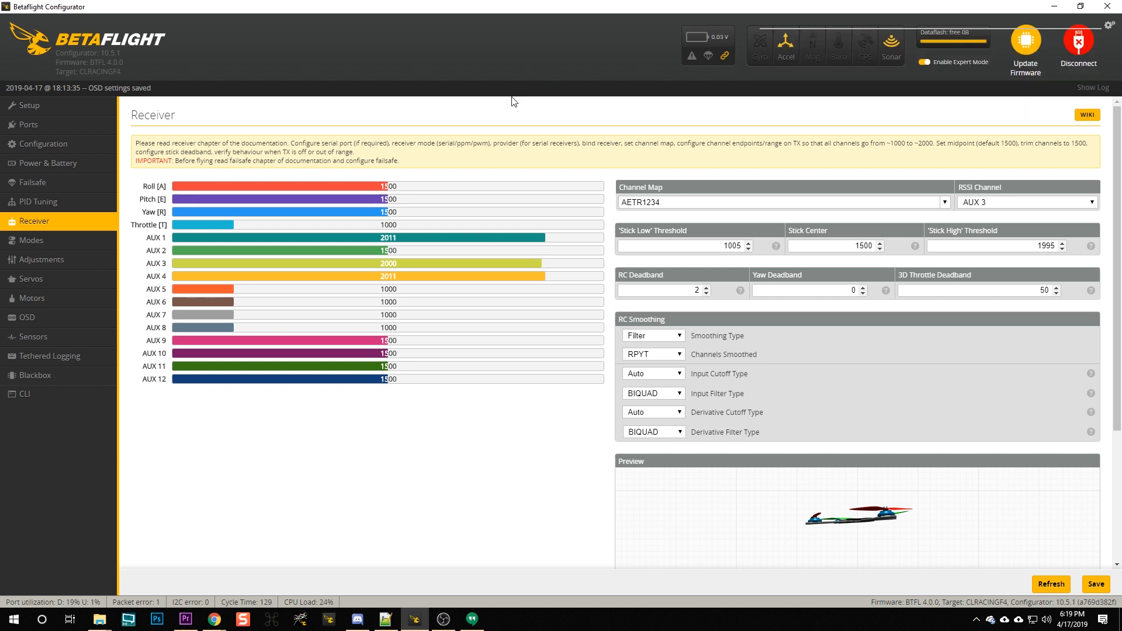
Step: Enable the first adjustment for channel AUX 4 with a range of 900 to 2100
click(36, 261)
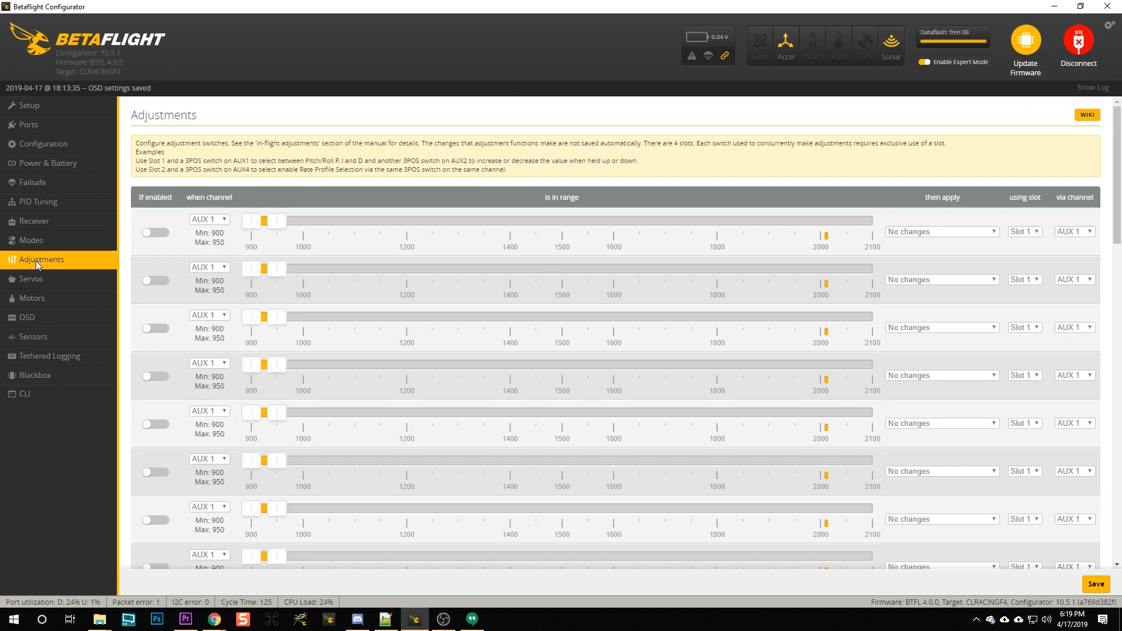
click(154, 233)
click(209, 220)
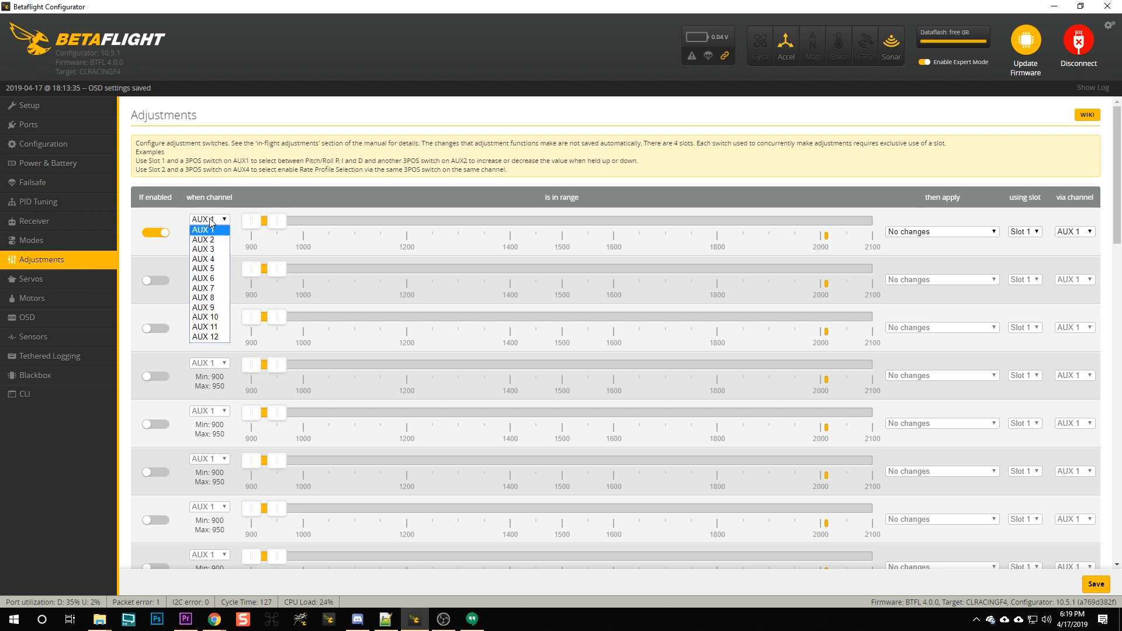
click(217, 258)
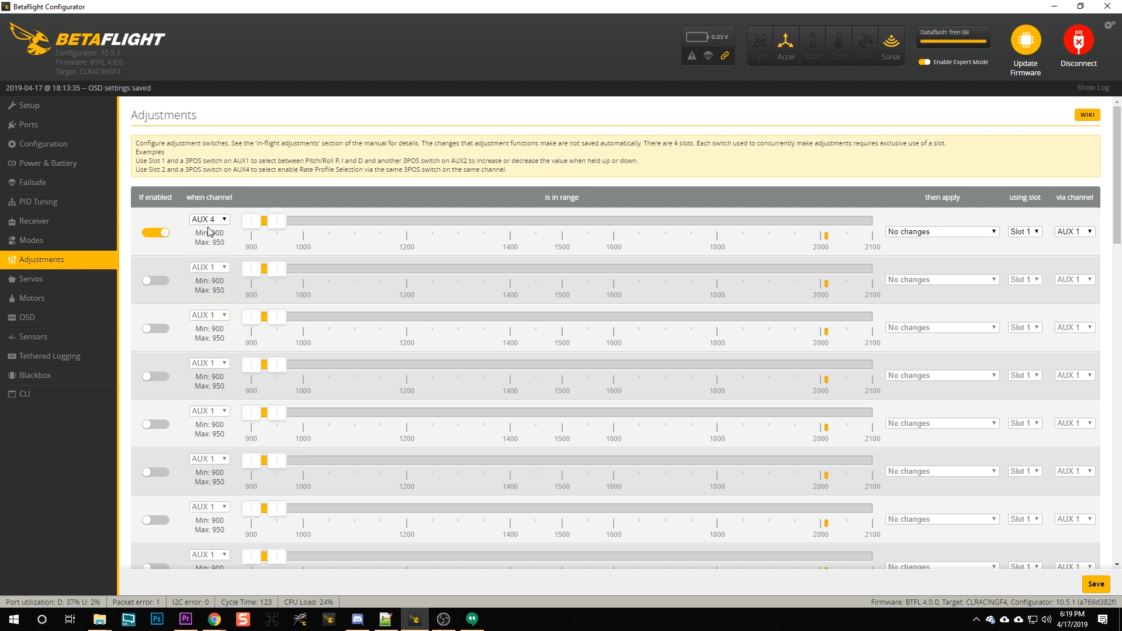
drag(292, 222, 922, 220)
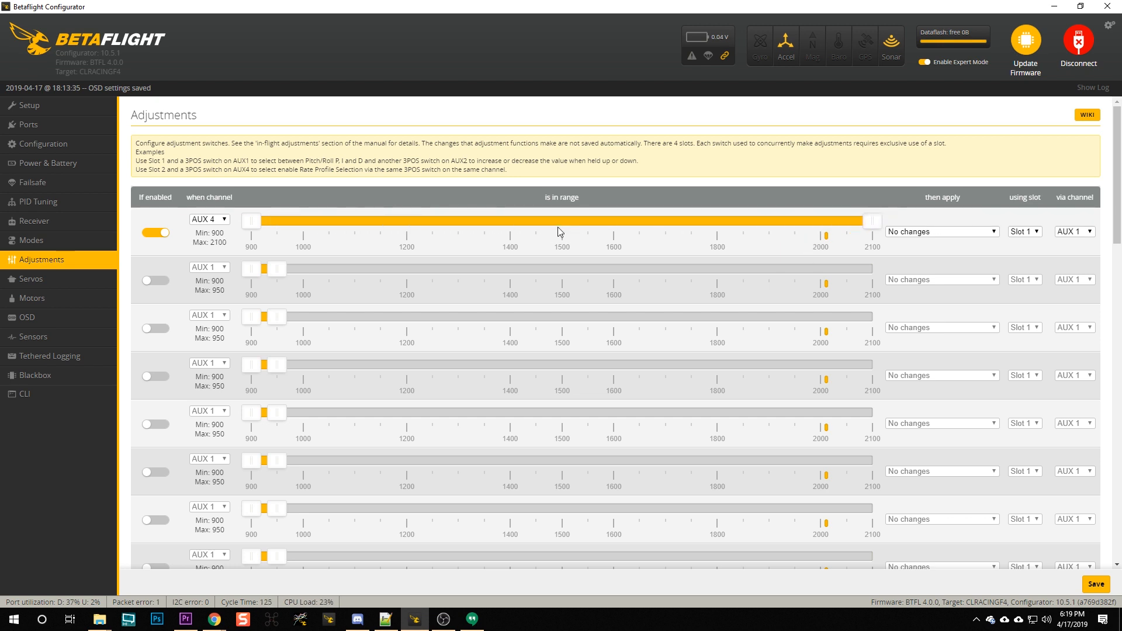
Step: Make the first adjustment apply OSD Profile Selection via channel AUX 4, and save the adjustments
click(923, 234)
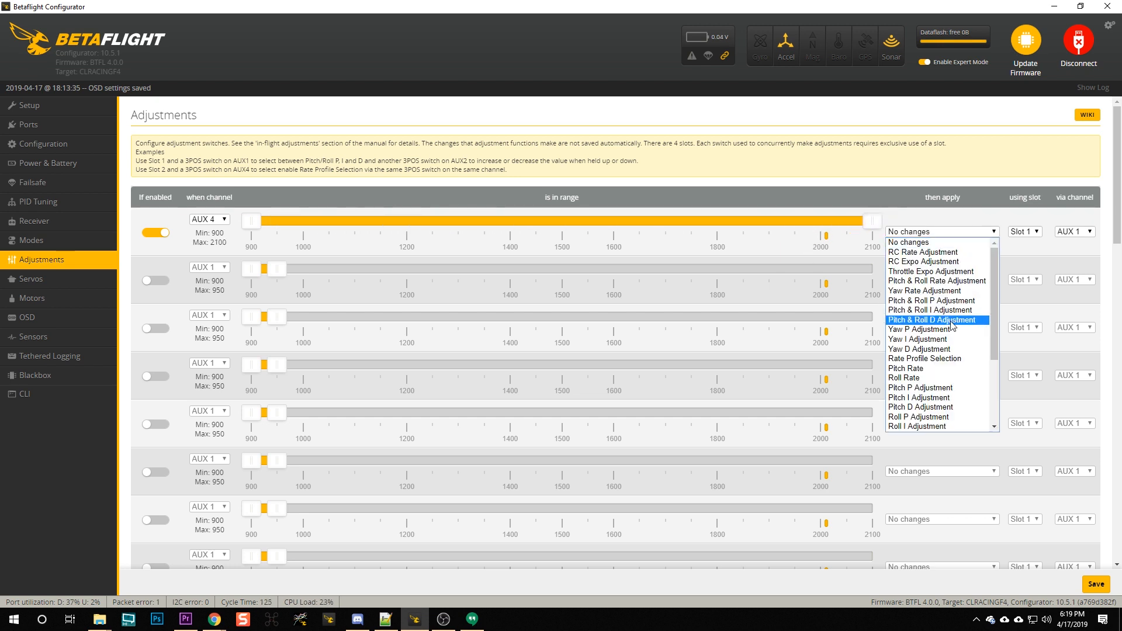
scroll(936, 351, down, 3)
click(947, 417)
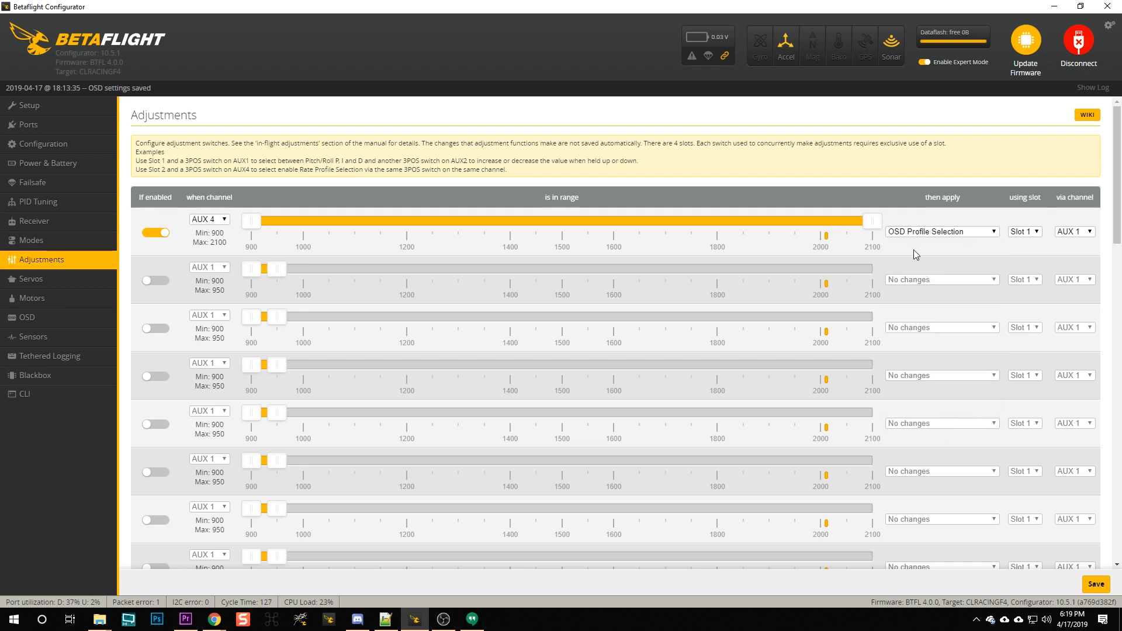
click(1072, 233)
click(1077, 274)
click(1090, 584)
Step: Check the active OSD profile in the OSD settings, and return to the adjustments
click(29, 319)
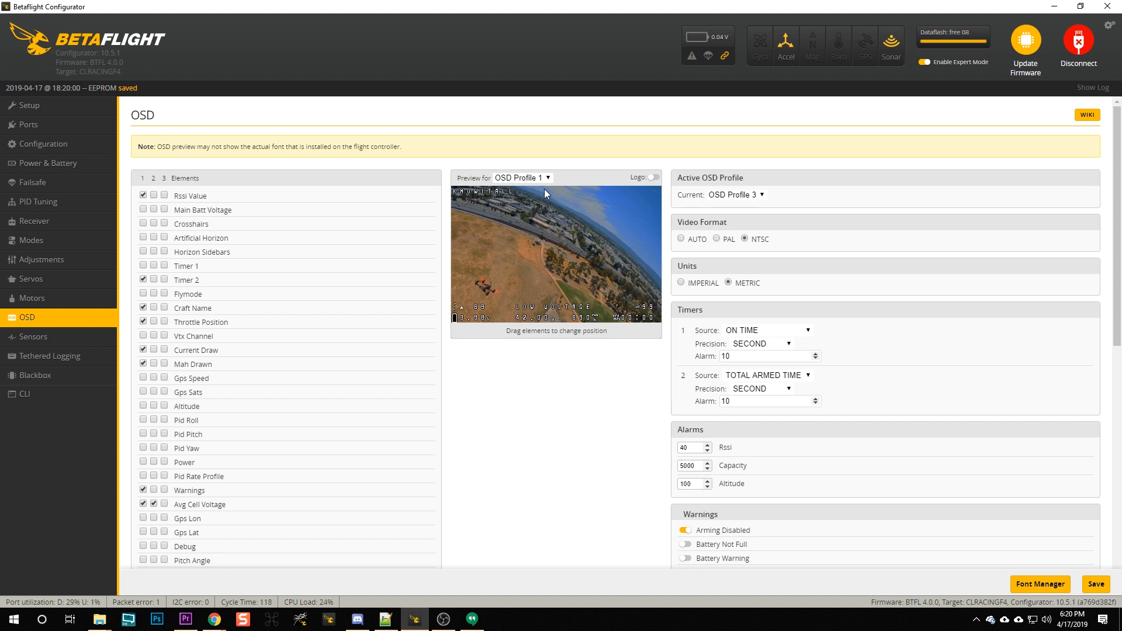
click(41, 259)
Step: Upload the Default font with the custom boot logo through the OSD Font Manager
click(1041, 584)
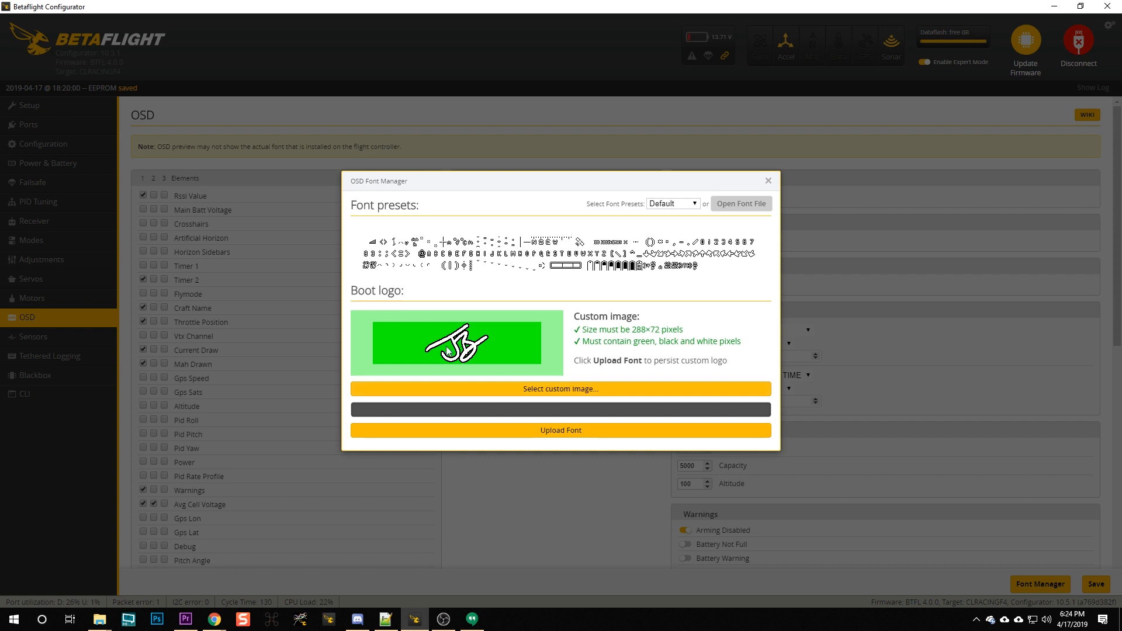
click(579, 432)
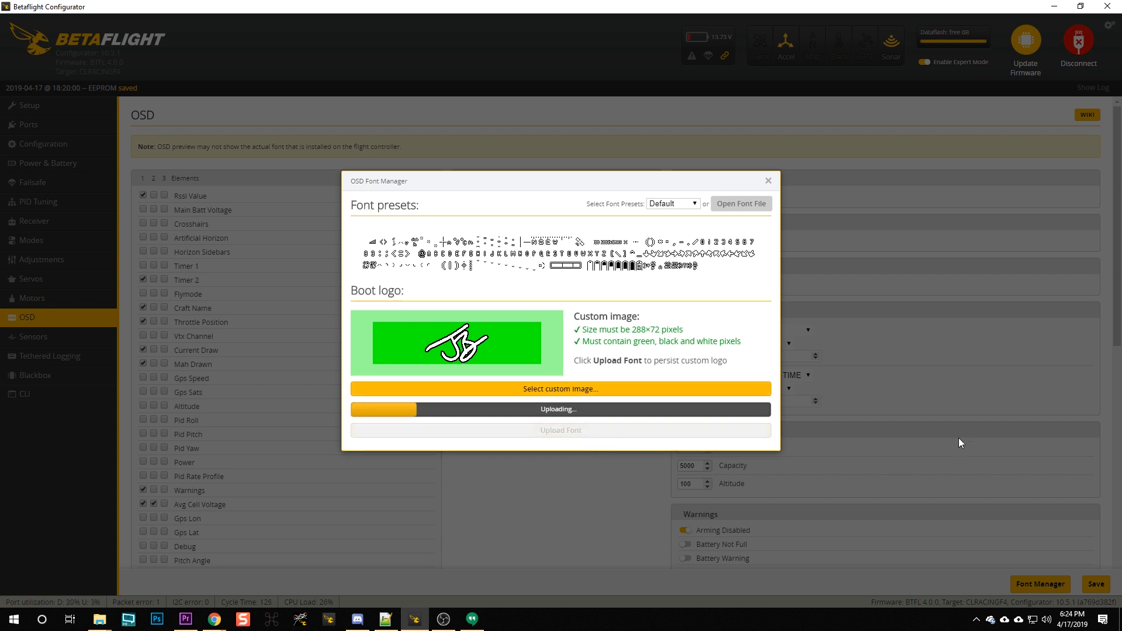